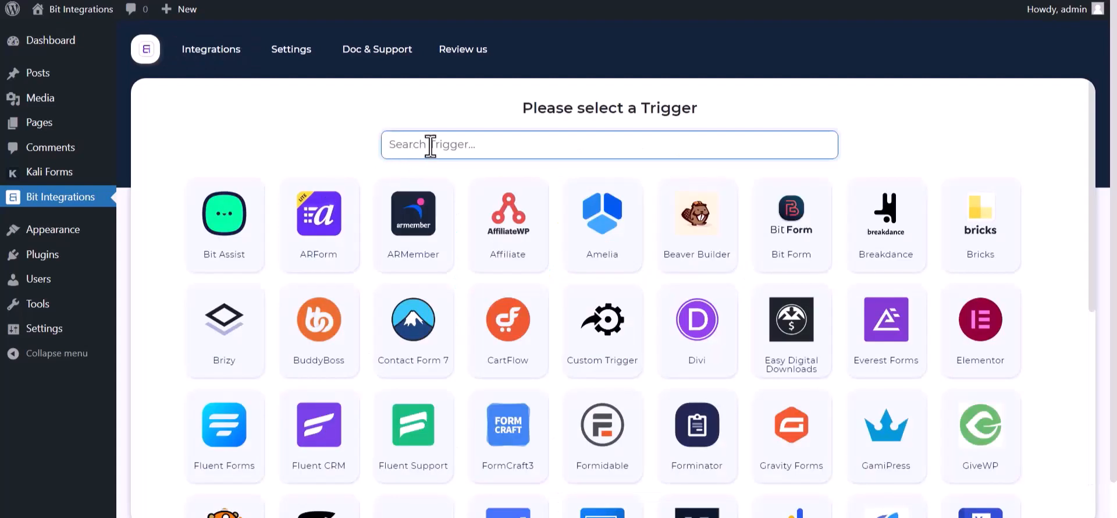
- Pick Kali Forms as the trigger after searching 'ka', copy its webhook URL and start Fetch
type("ka")
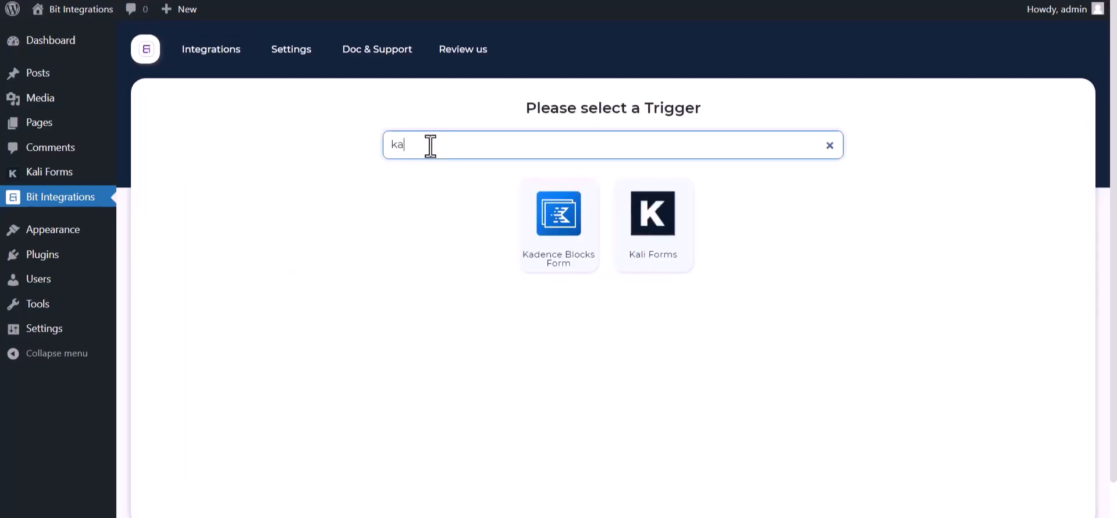
left_click(662, 256)
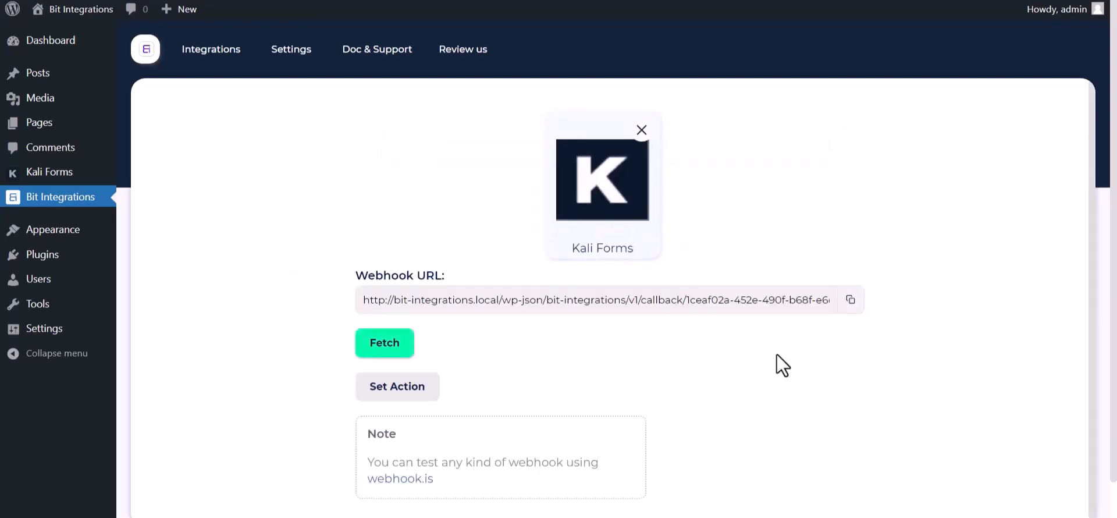
left_click(850, 300)
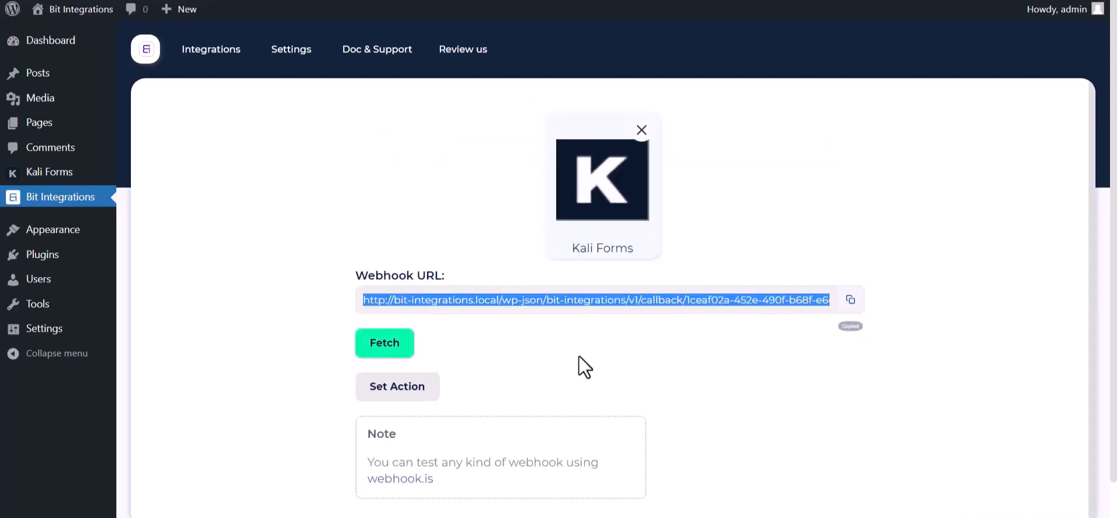
left_click(393, 355)
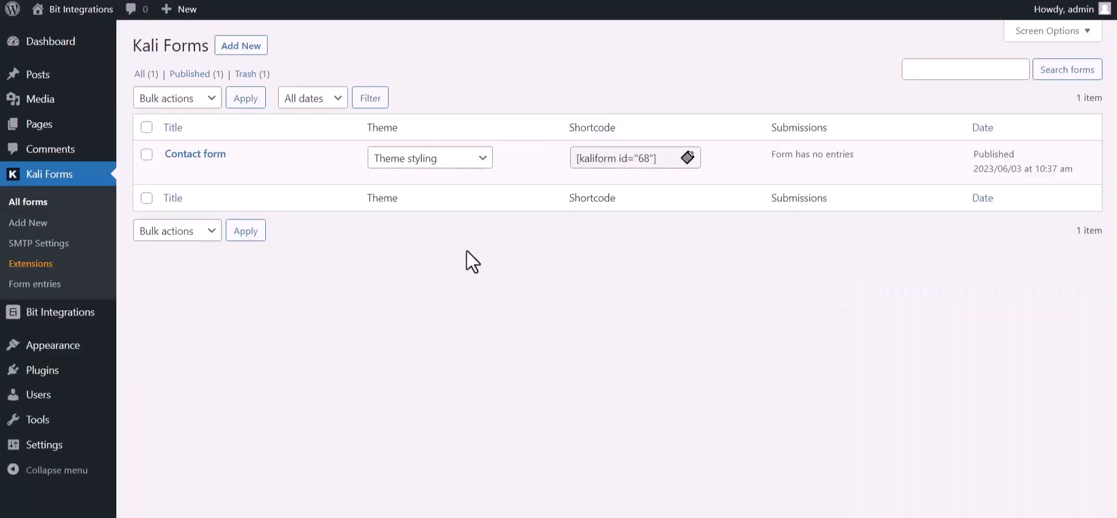
- Open the Contact form's Web Hooks settings and create a webhook named 'Bit Integrations'
mouse_move(185, 187)
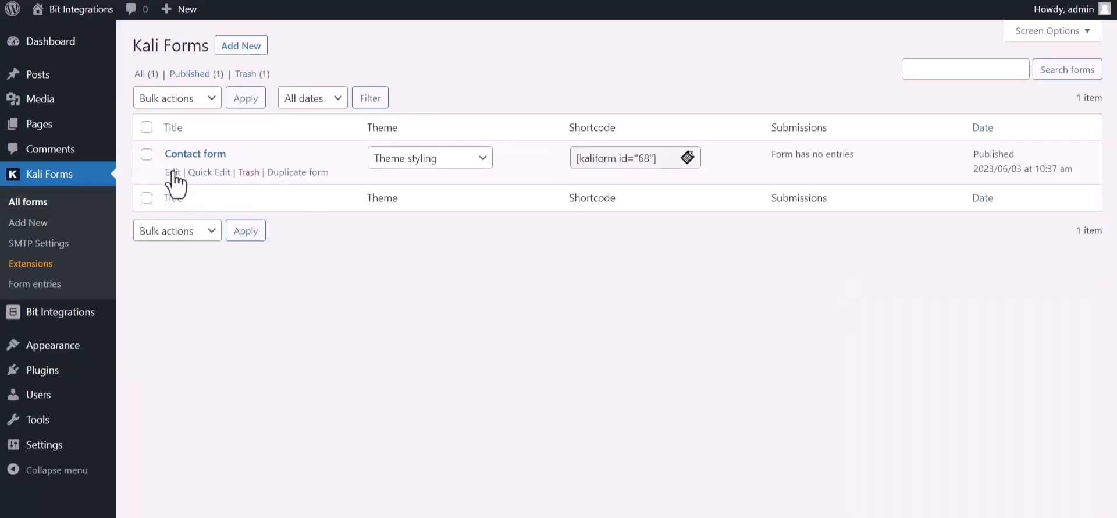
left_click(172, 173)
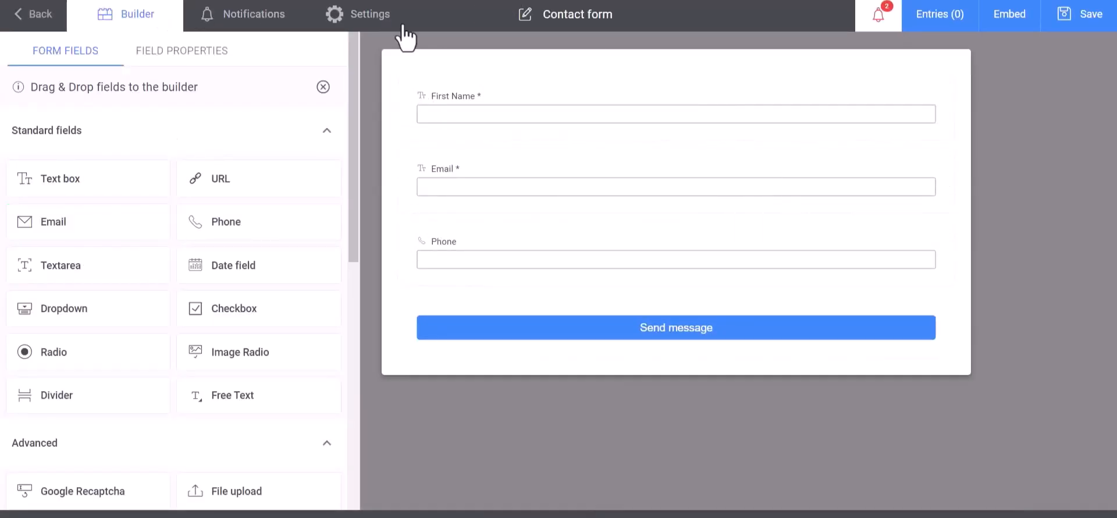
left_click(378, 24)
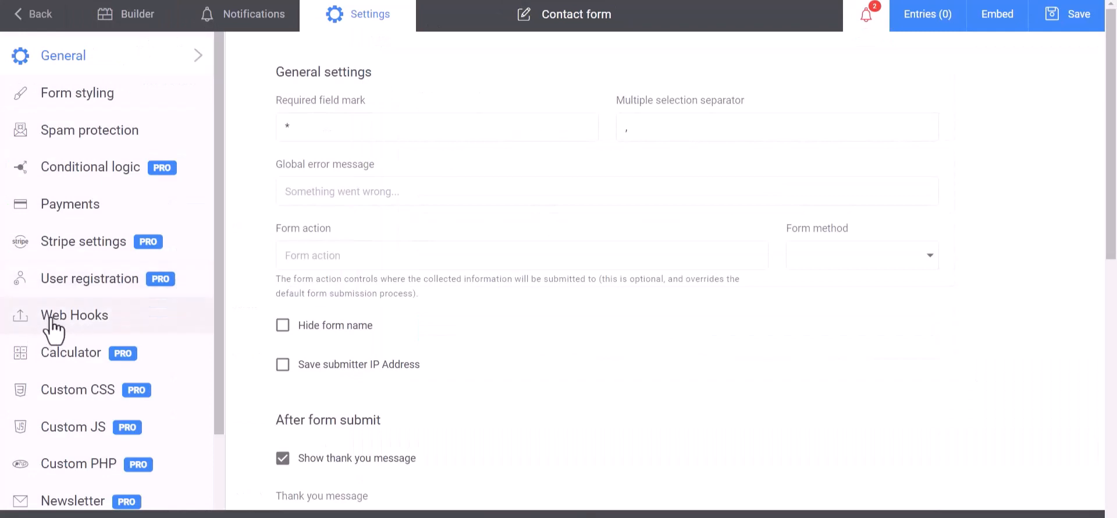
left_click(21, 322)
left_click(352, 129)
type("Bit Integrations")
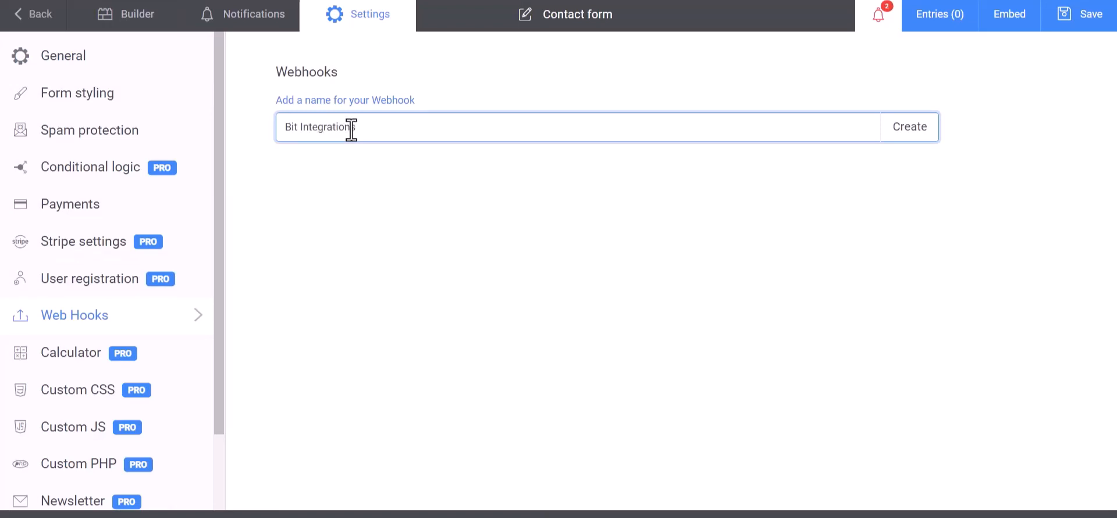
left_click(919, 139)
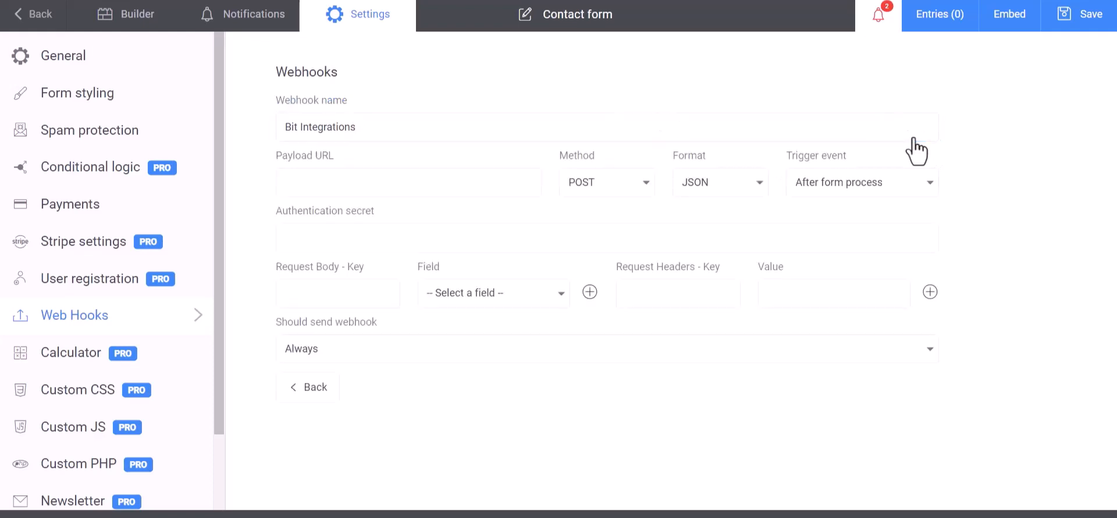
- Paste the callback URL as Payload URL and map body key 'Name' to First Name
left_click(350, 180)
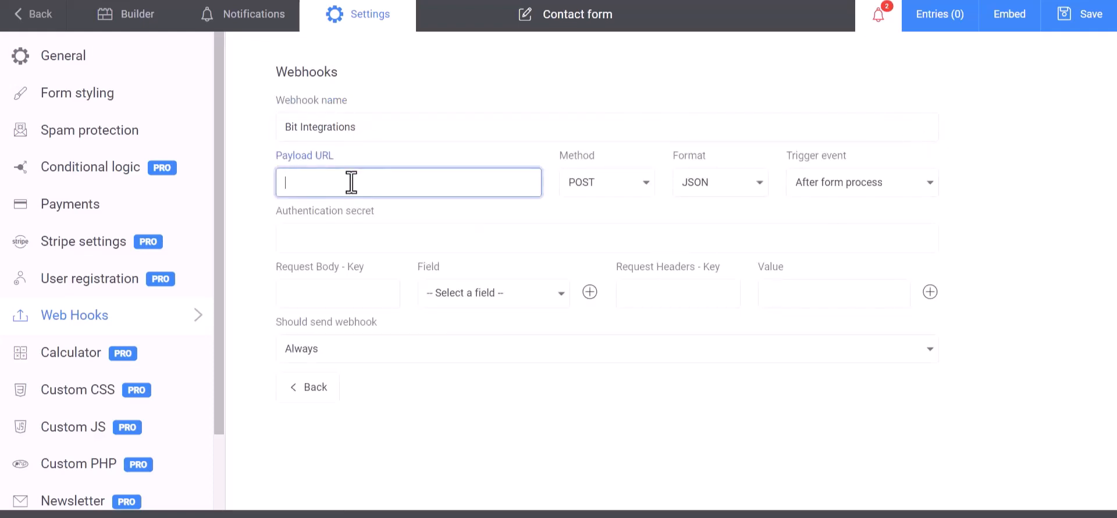
key("ctrl+v")
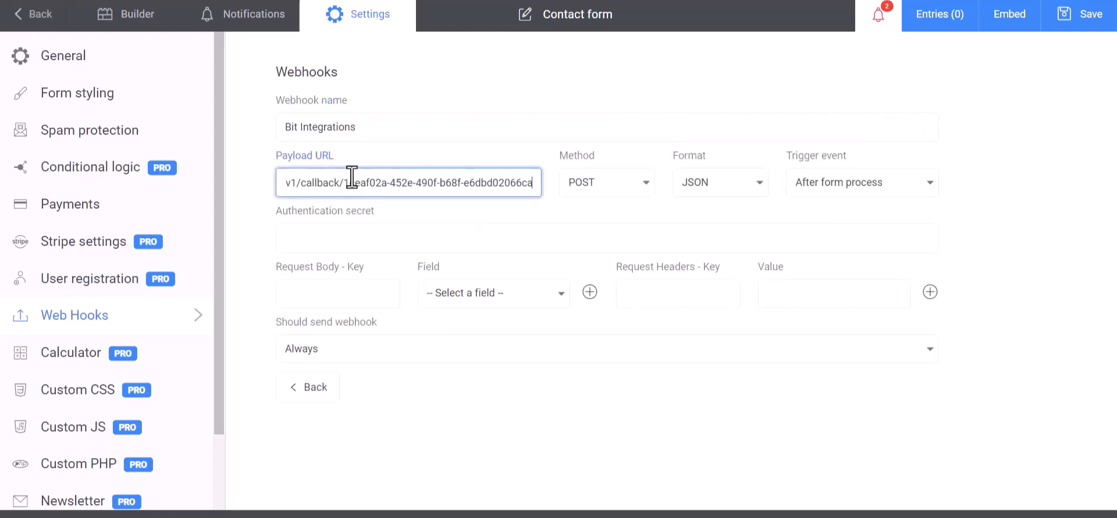
left_click(359, 298)
left_click(454, 294)
left_click(462, 319)
left_click(364, 293)
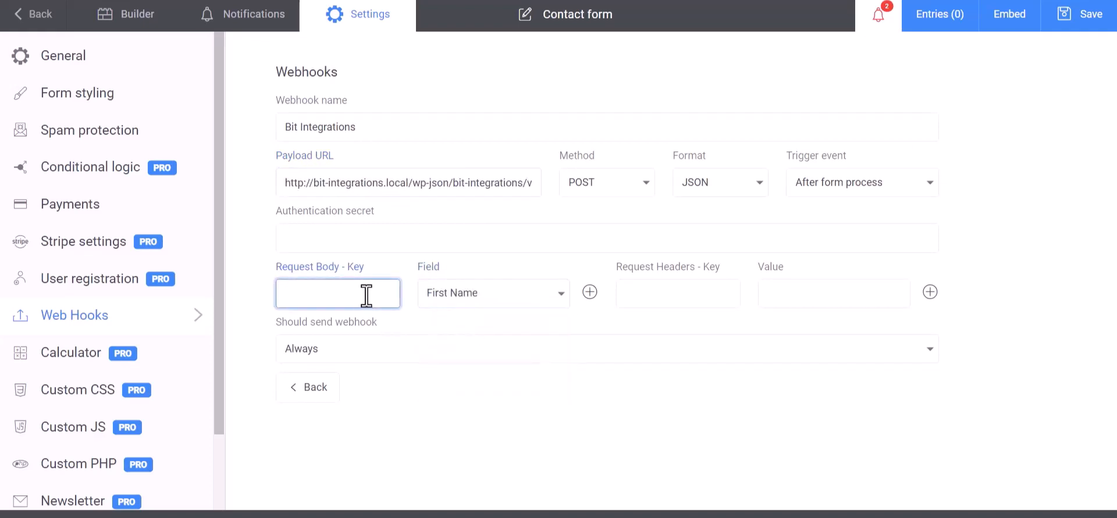
type("Name")
- Add request body rows mapping Email to Email and 'Phone' to Phone
left_click(591, 292)
left_click(494, 331)
left_click(443, 384)
left_click(374, 334)
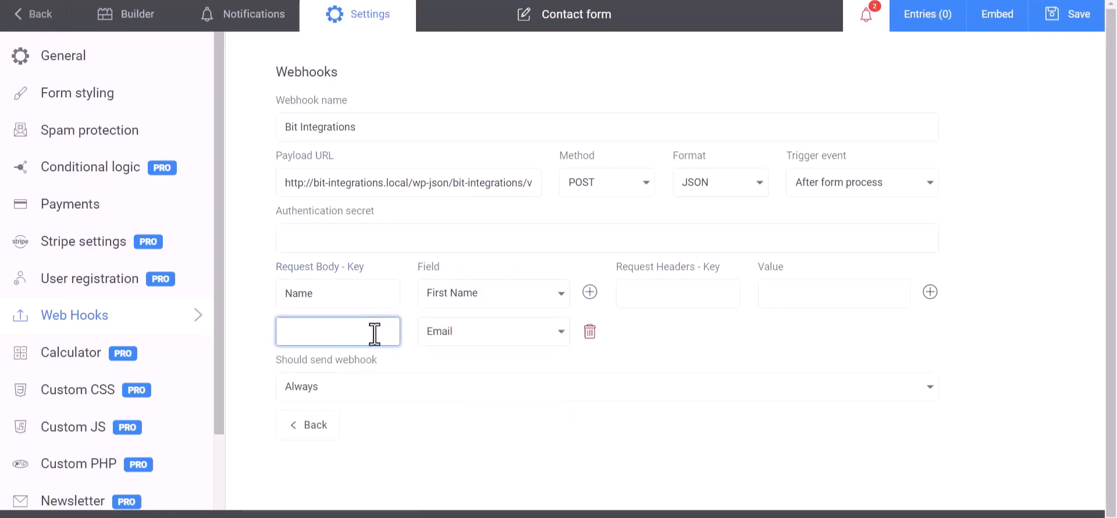
left_click(590, 293)
left_click(491, 372)
left_click(456, 447)
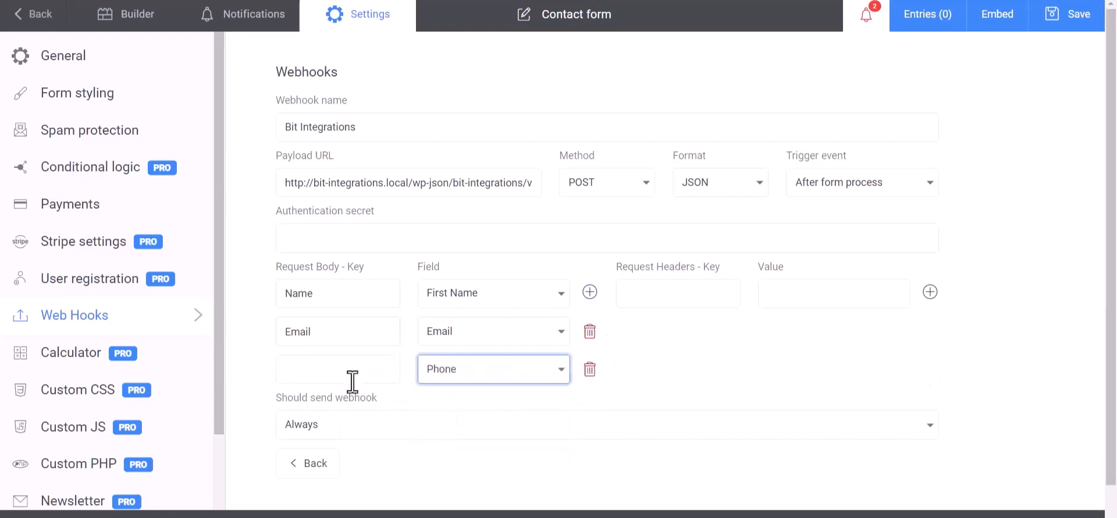
left_click(351, 382)
type("Pho")
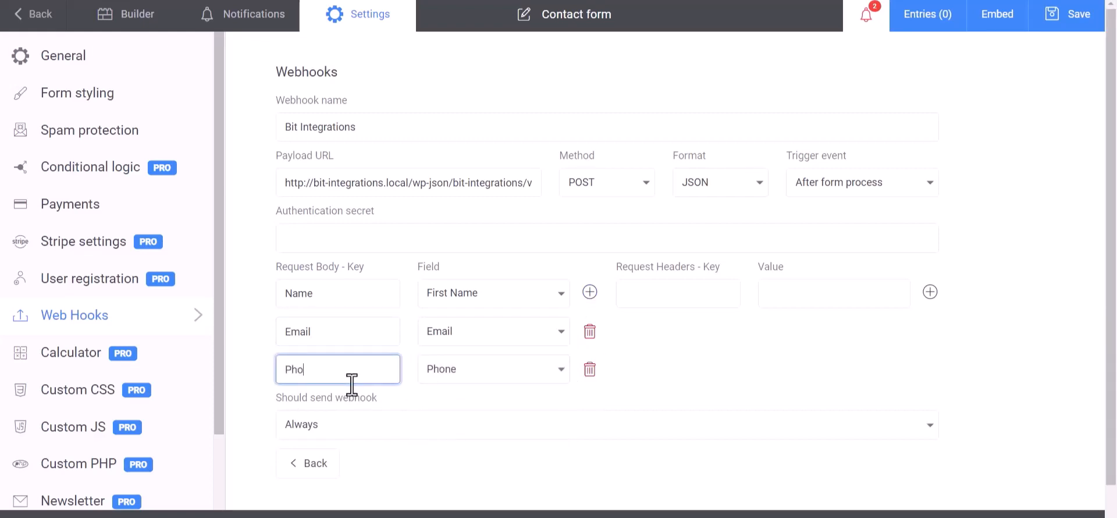
type("ne")
left_click(745, 345)
- Save the Bit Integrations webhook and send a test request
scroll(702, 343, "down", 1)
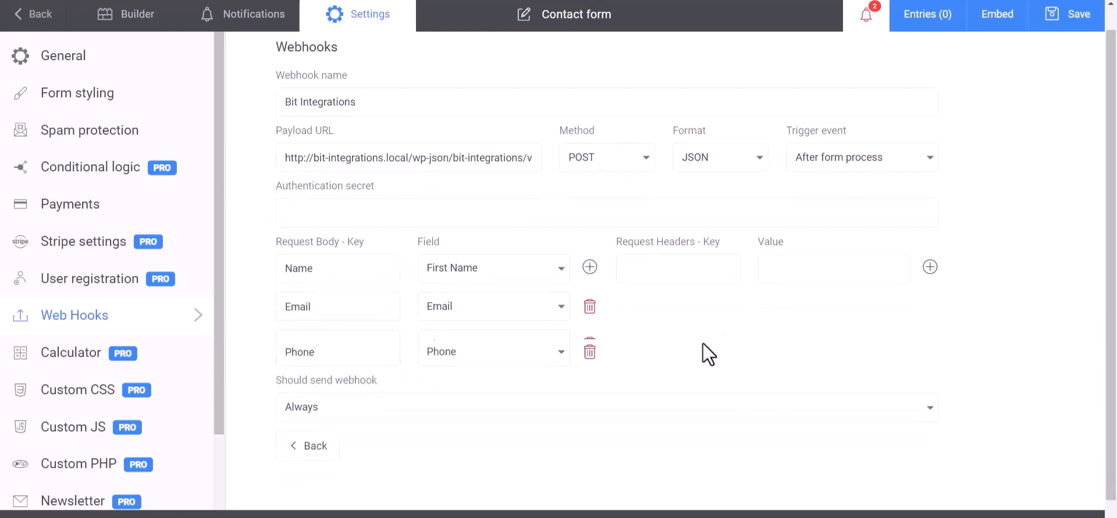
left_click(1073, 22)
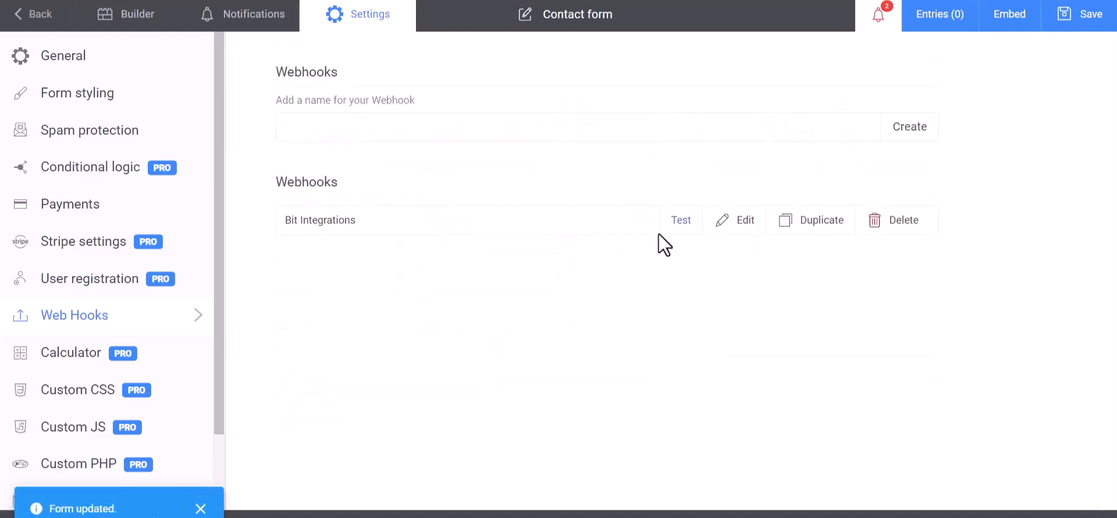
left_click(681, 222)
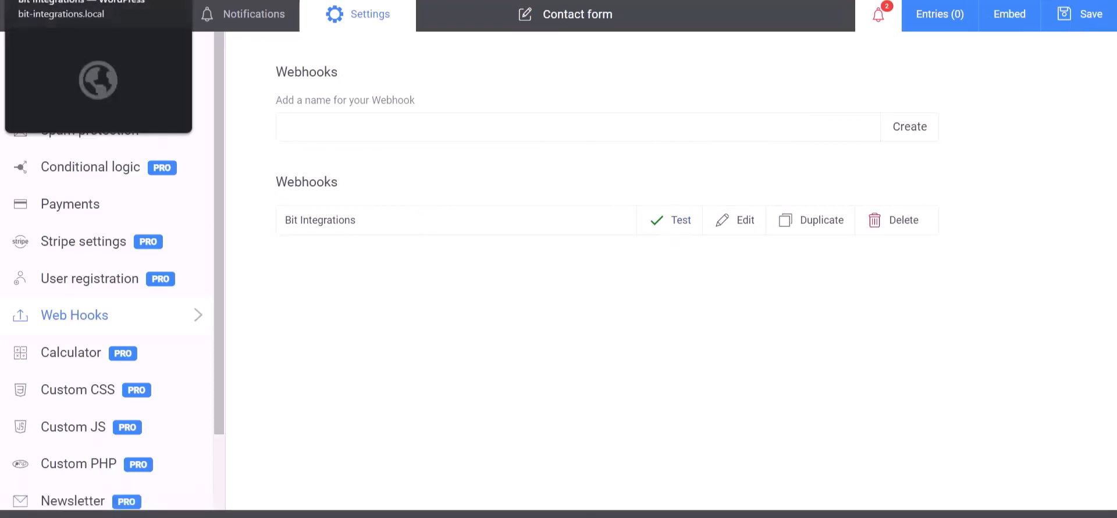
- Review the fetched Kali Forms test data, then filter the action list by 'copp'
left_click(87, 1)
scroll(565, 431, "down", 10)
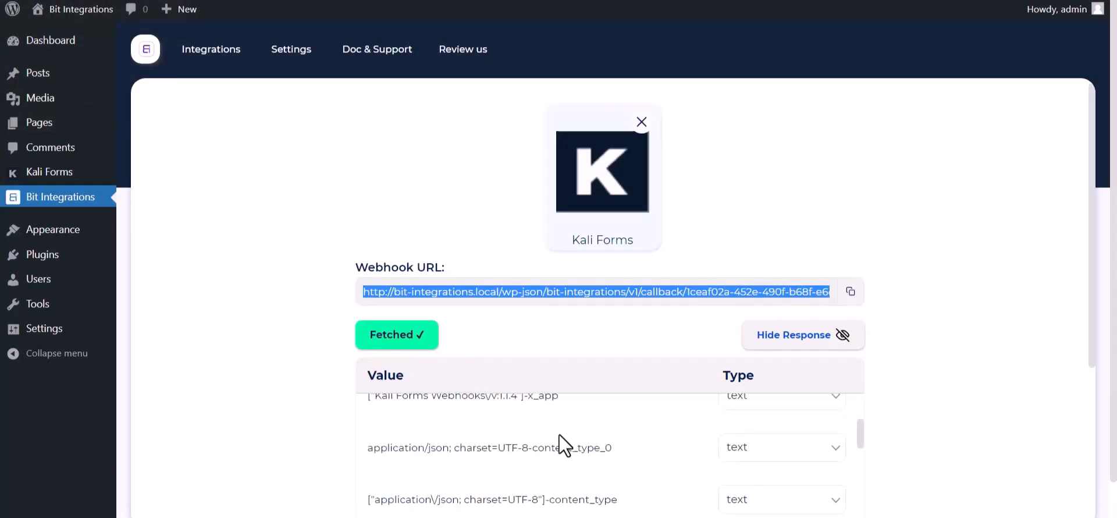
scroll(489, 481, "down", 5)
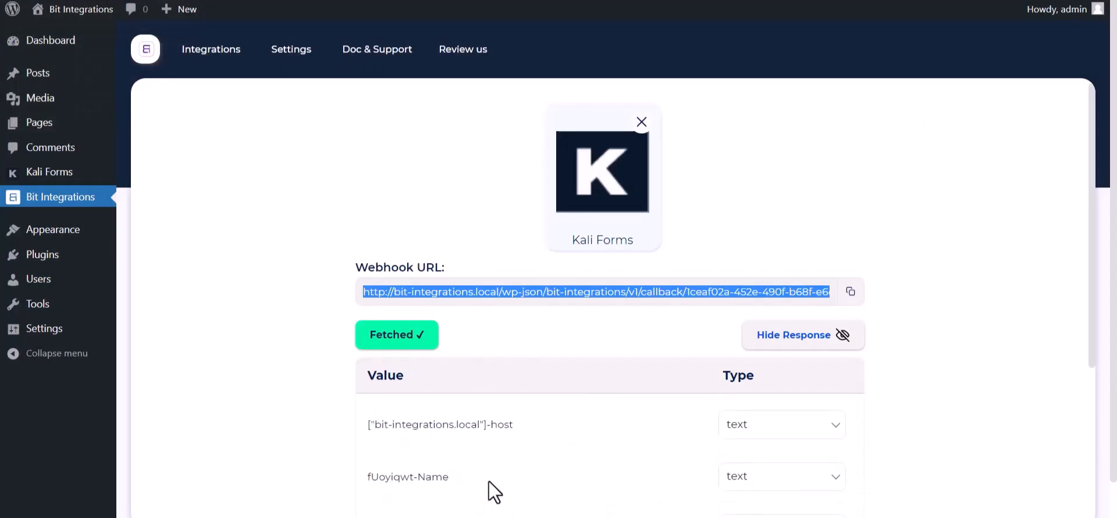
scroll(271, 419, "down", 5)
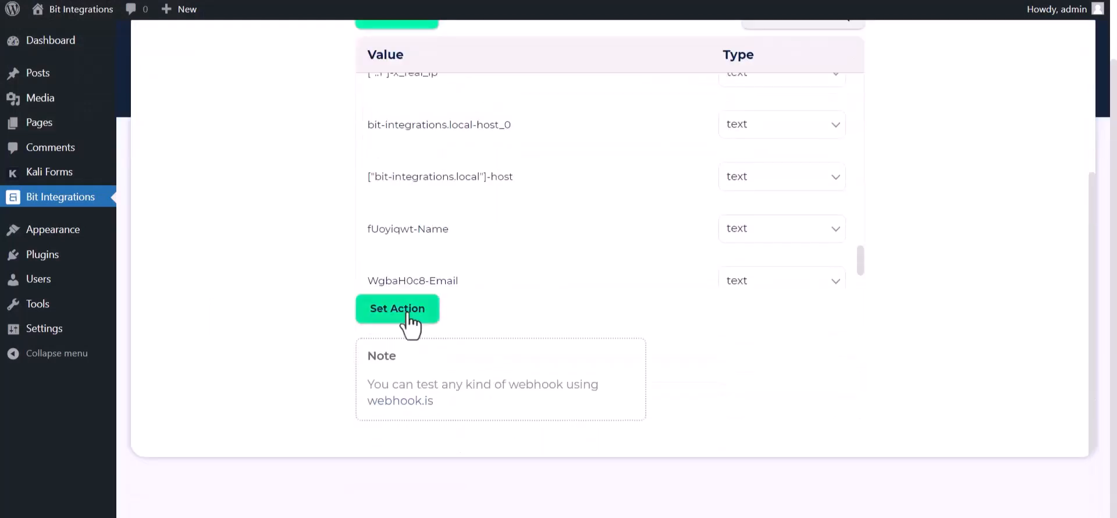
left_click(379, 311)
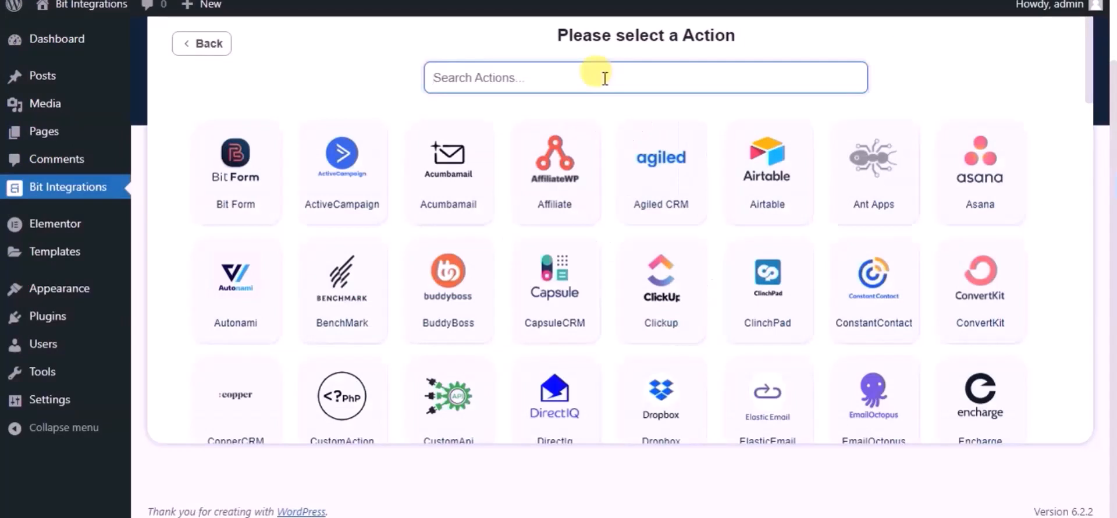
type("copp")
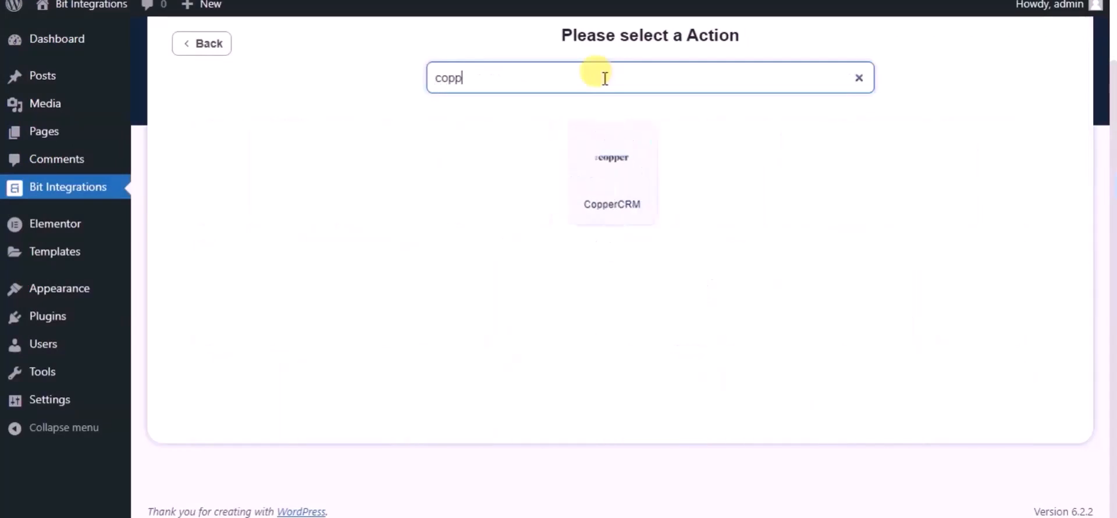
- Choose CopperCRM as the action and rename the integration to 'Bit Integrations'
left_click(602, 134)
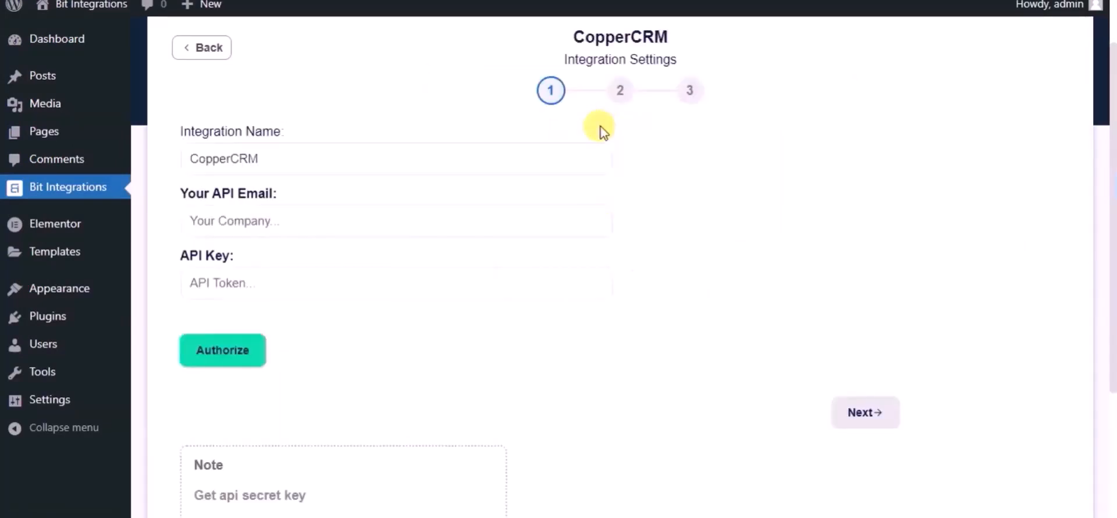
double_click(427, 149)
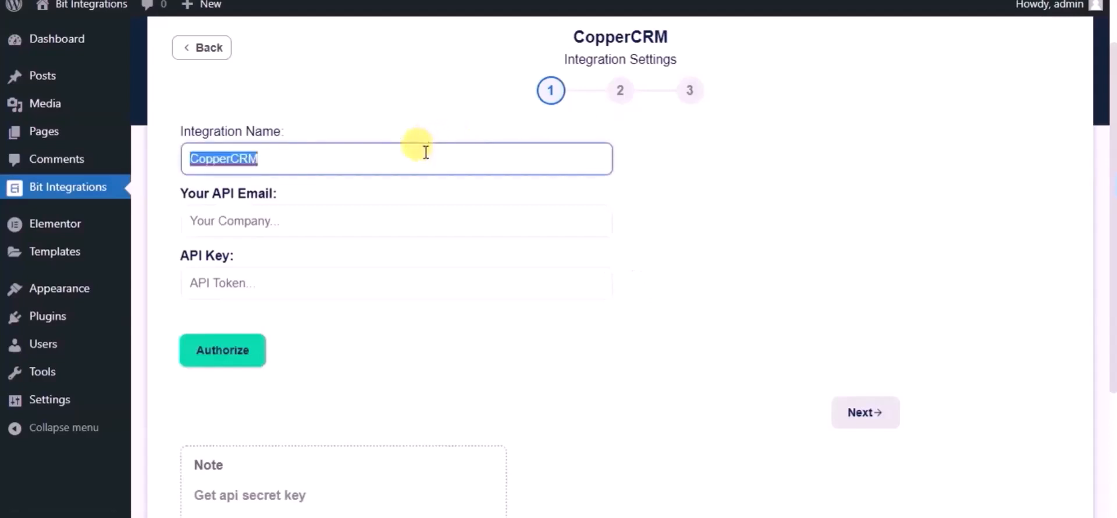
type("Bit Integ")
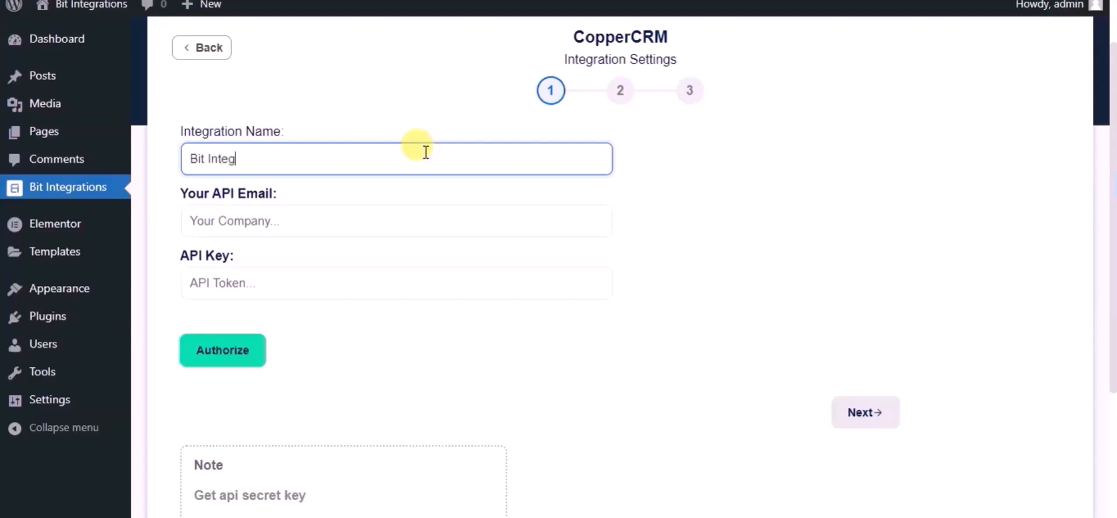
type("rations")
left_click(394, 209)
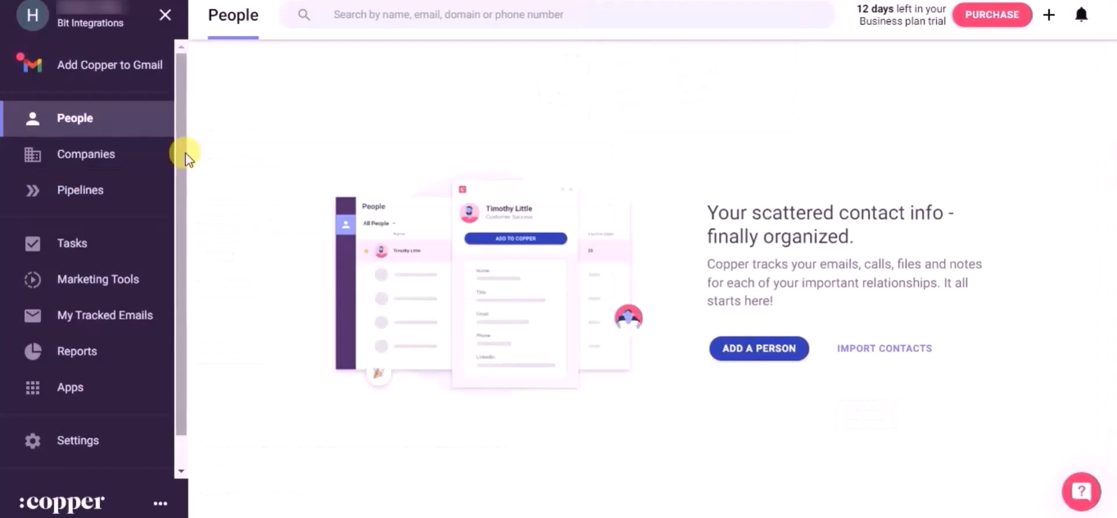
- Generate a new API key on Copper's Settings > API Keys page
left_click(72, 443)
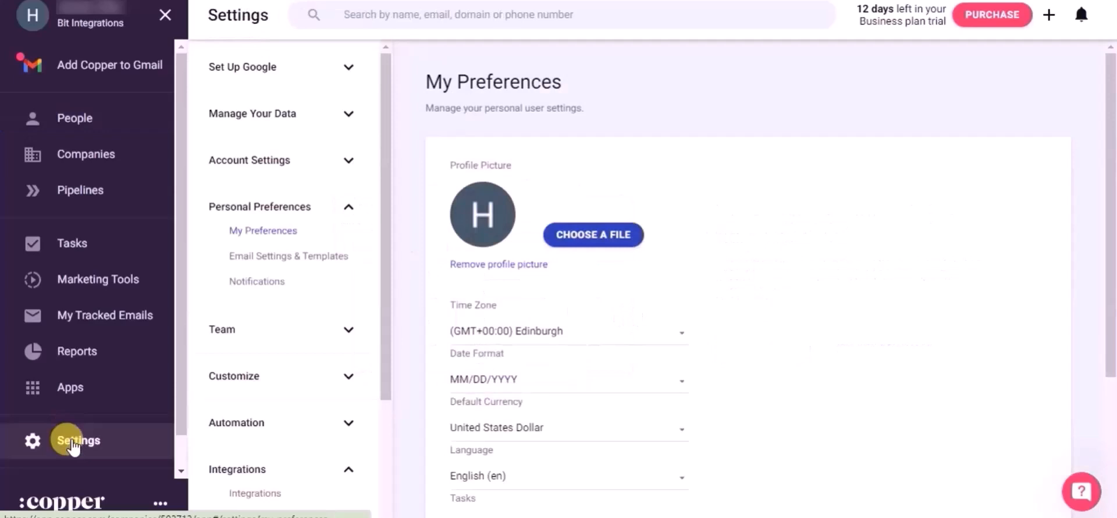
scroll(312, 445, "down", 3)
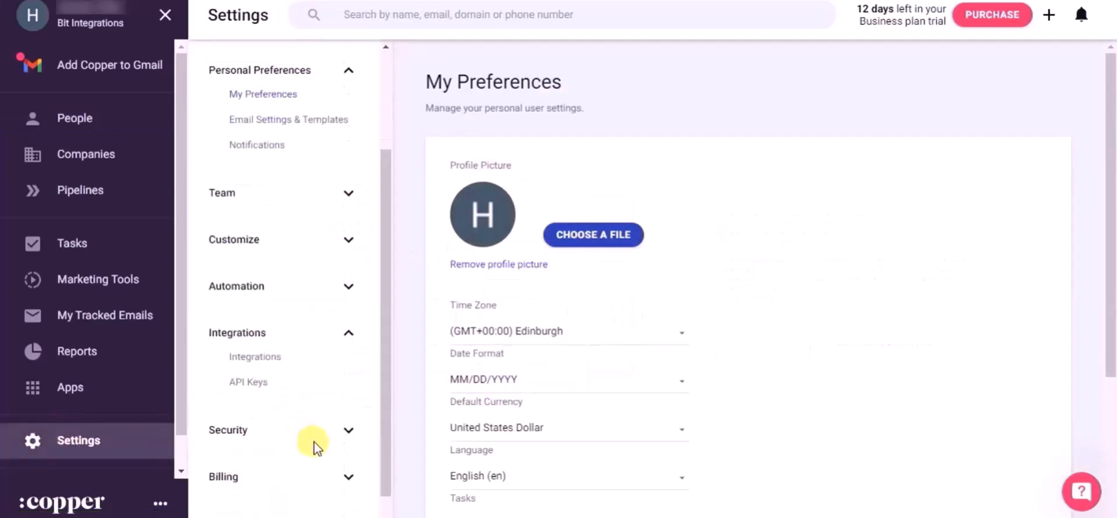
left_click(256, 391)
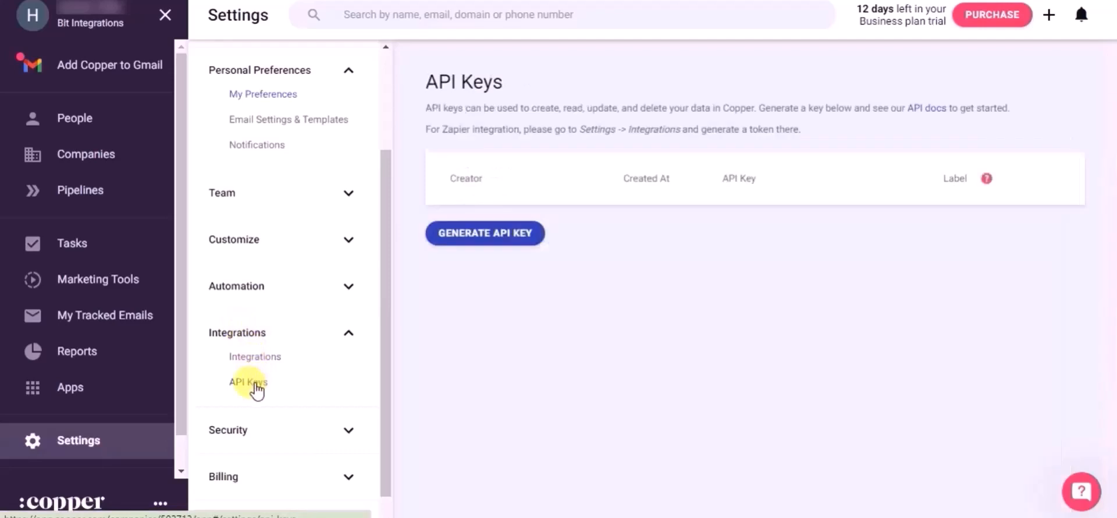
left_click(476, 235)
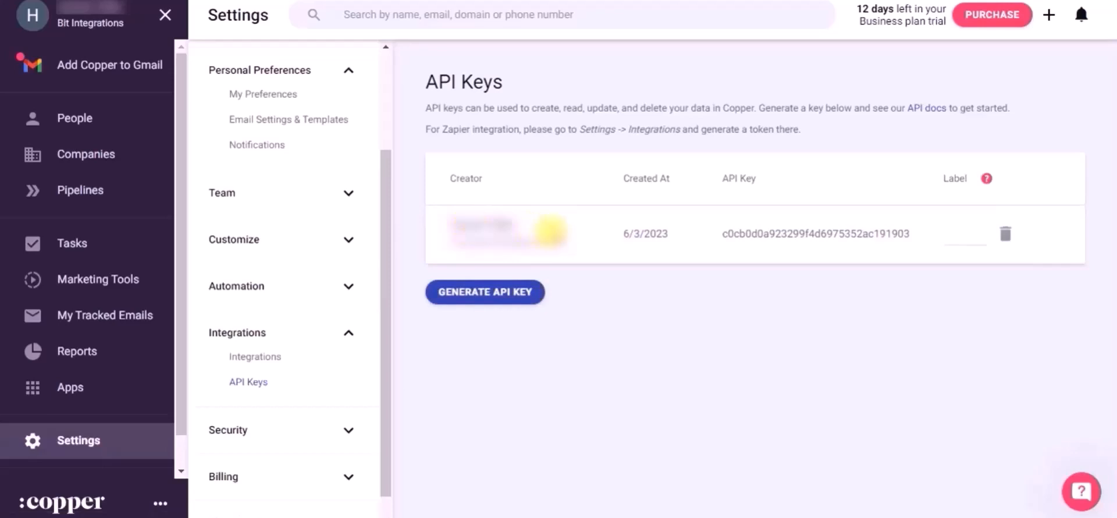
- Copy the creator's account email into API Email, then select the new API key
left_click_drag(565, 238, 436, 235)
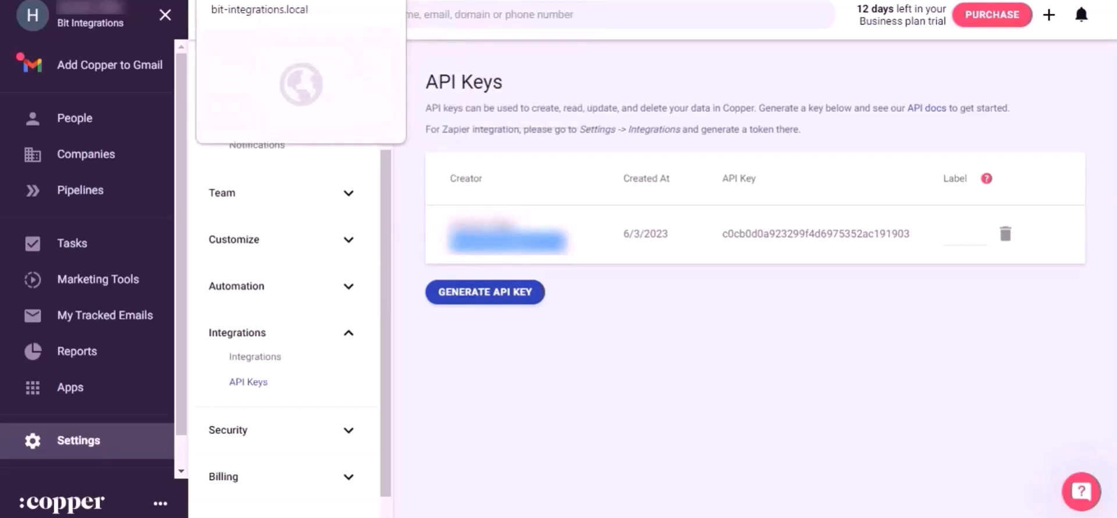
left_click(296, 1)
key("ctrl+v")
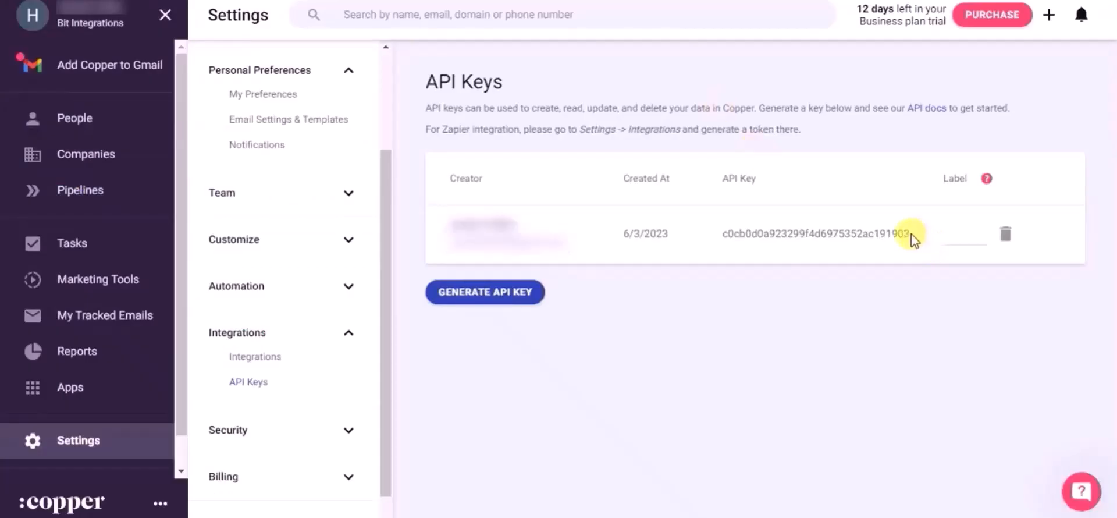
left_click_drag(912, 239, 723, 232)
key("ctrl+c")
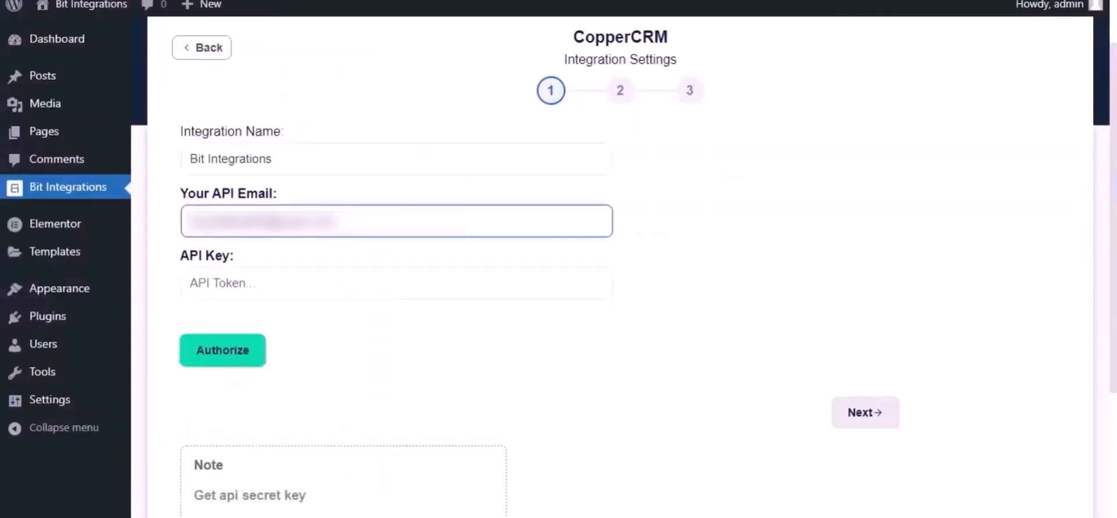
- Paste the API key, authorize CopperCRM and proceed to the action list
left_click(295, 274)
key("ctrl+v")
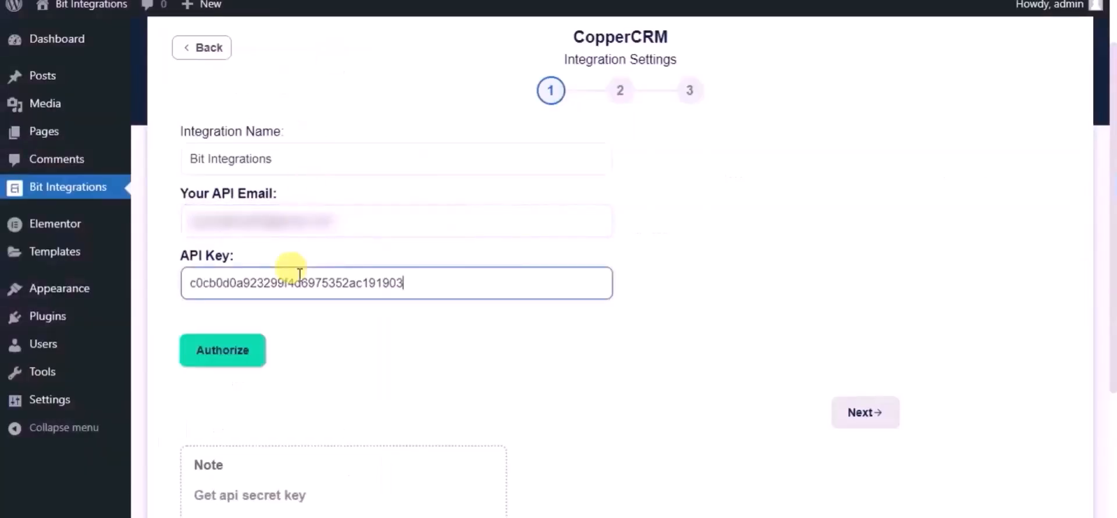
left_click(254, 350)
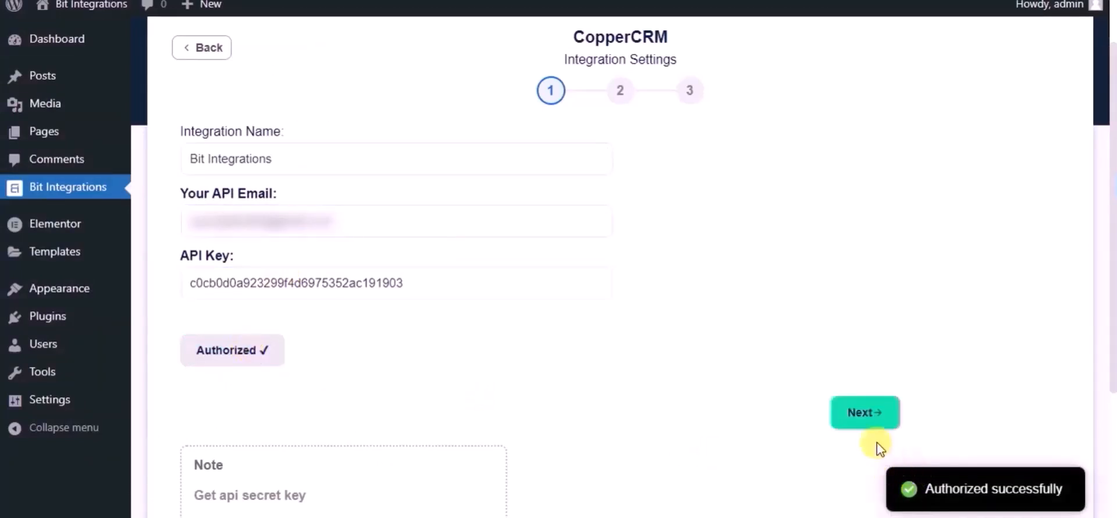
left_click(872, 419)
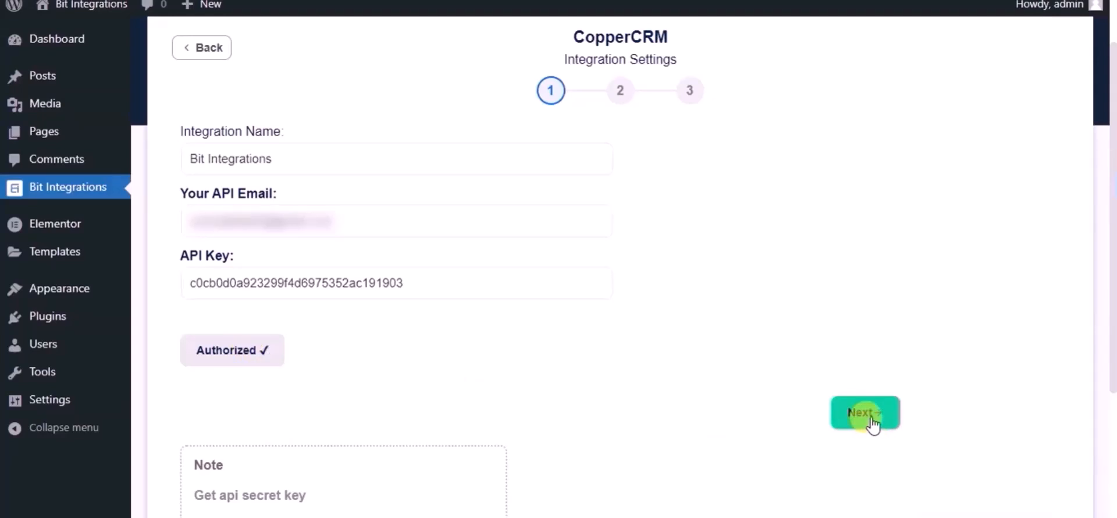
left_click(553, 168)
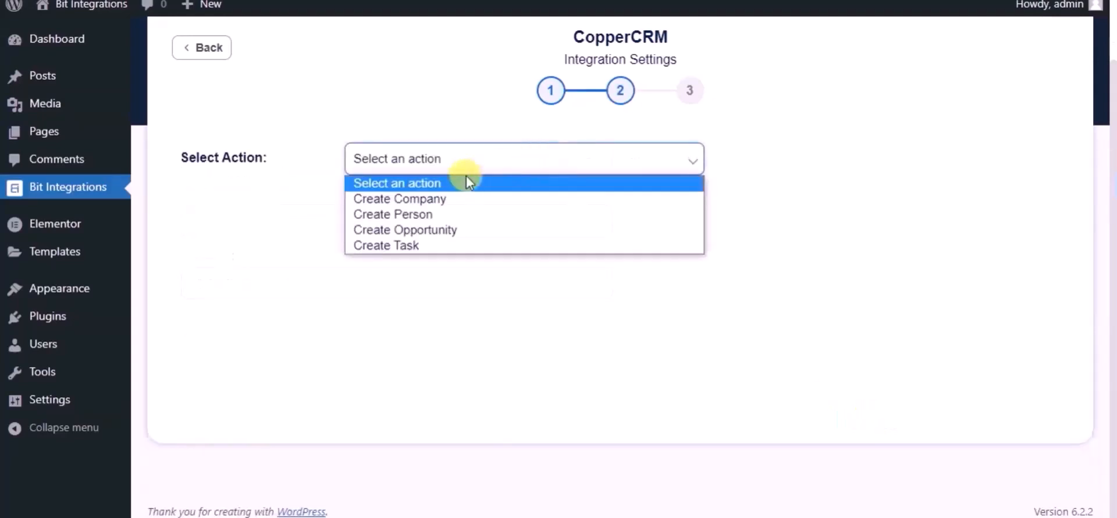
- Select Create Person, map the form's Name field, and map Email to Copper's Email
left_click(434, 214)
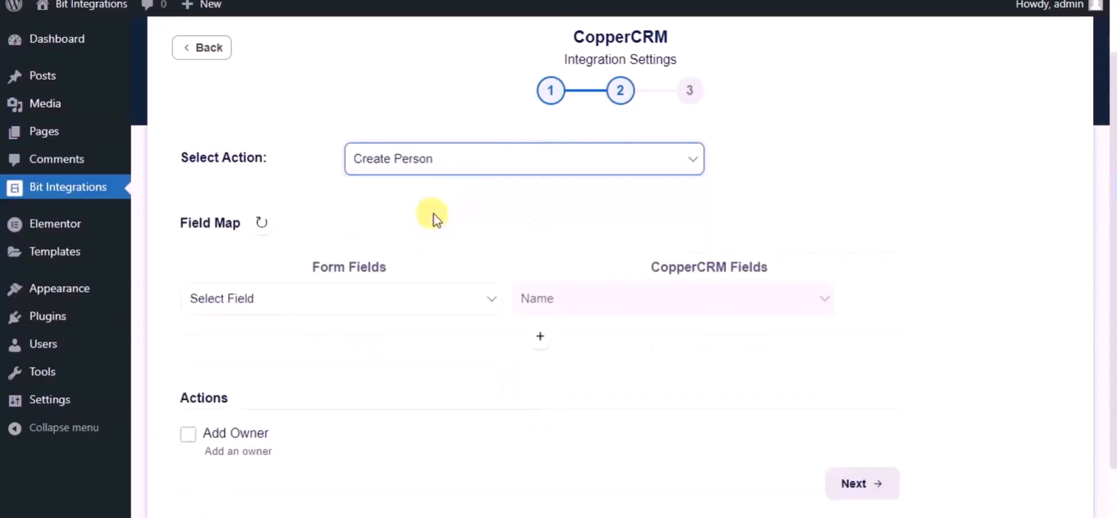
scroll(434, 214, "down", 2)
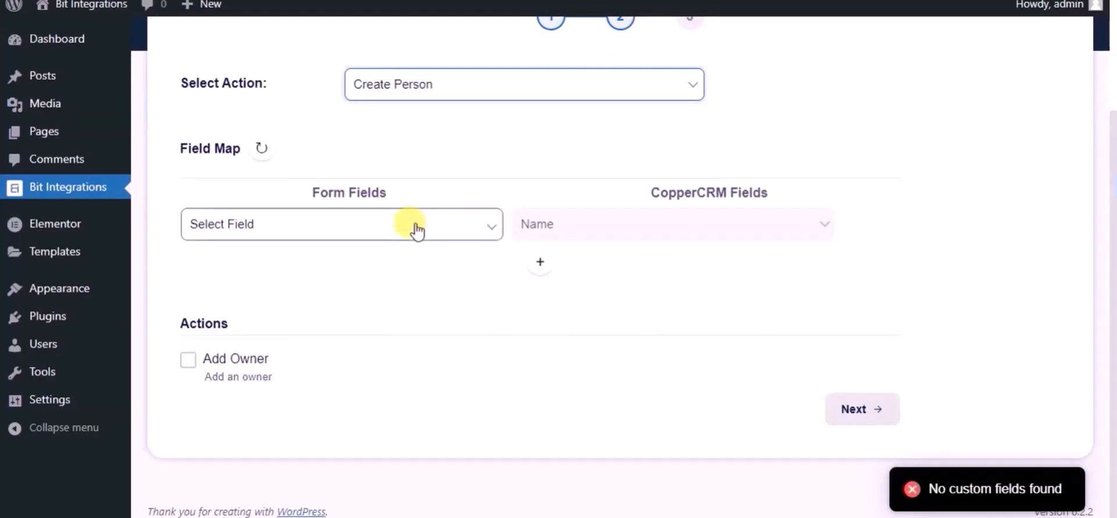
left_click(418, 225)
left_click(267, 283)
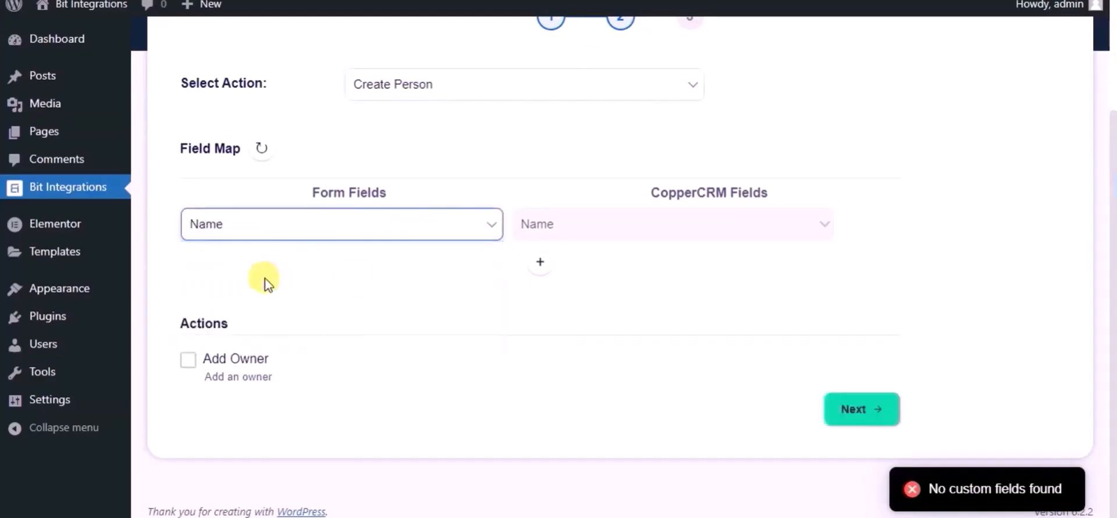
left_click(538, 263)
left_click(336, 277)
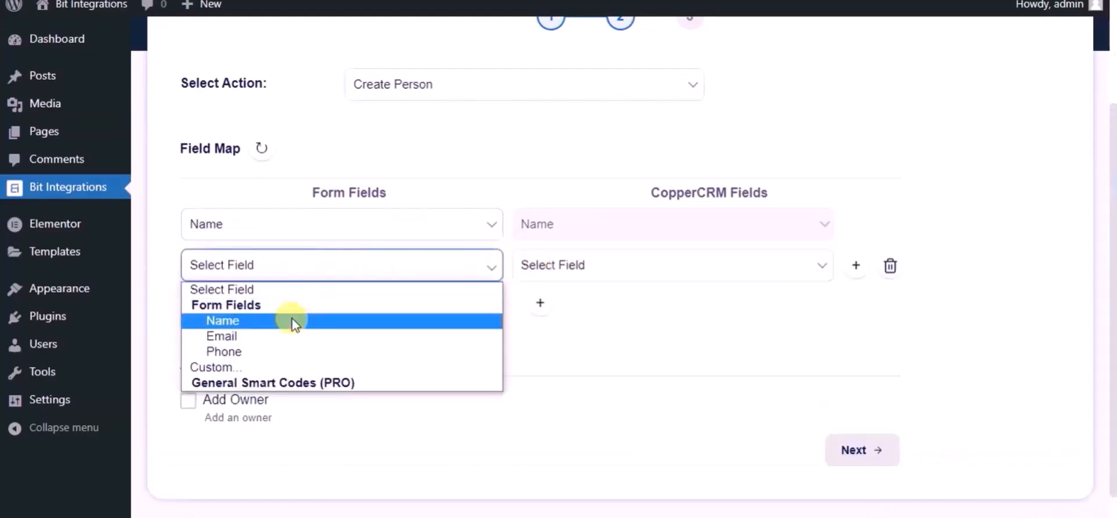
left_click(282, 336)
left_click(580, 268)
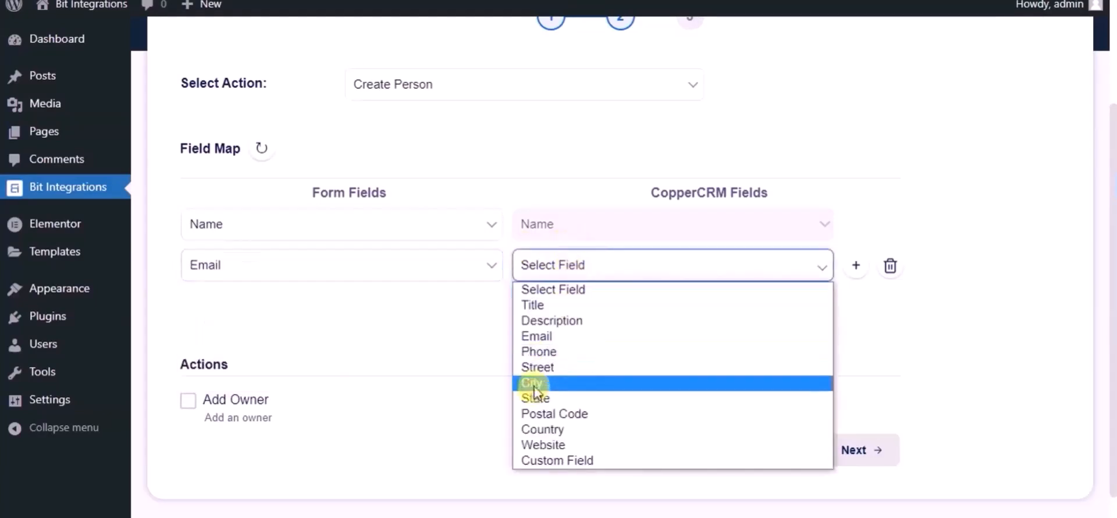
left_click(536, 337)
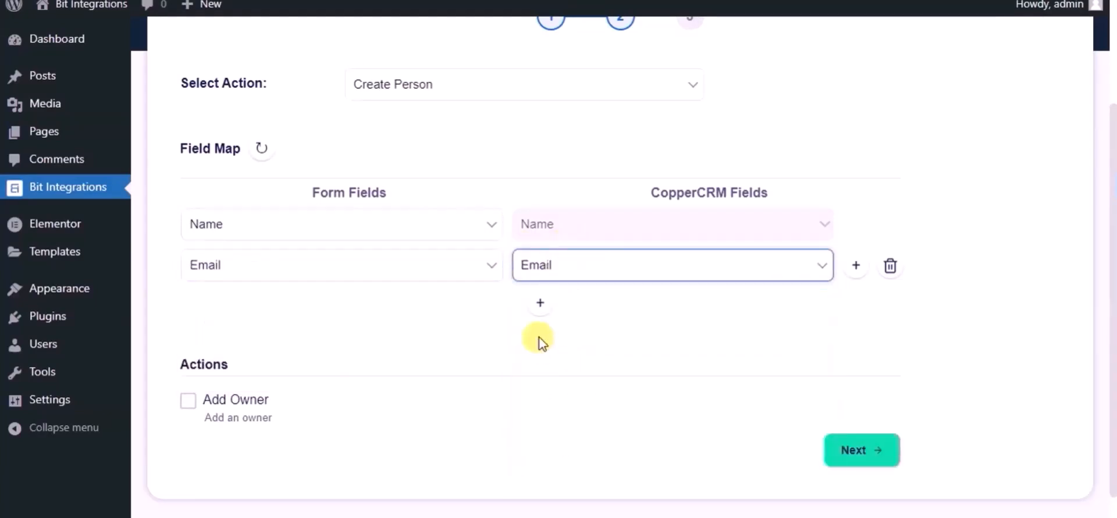
- Map Phone to Copper's Phone field, then finish and save the integration
left_click(540, 304)
left_click(346, 307)
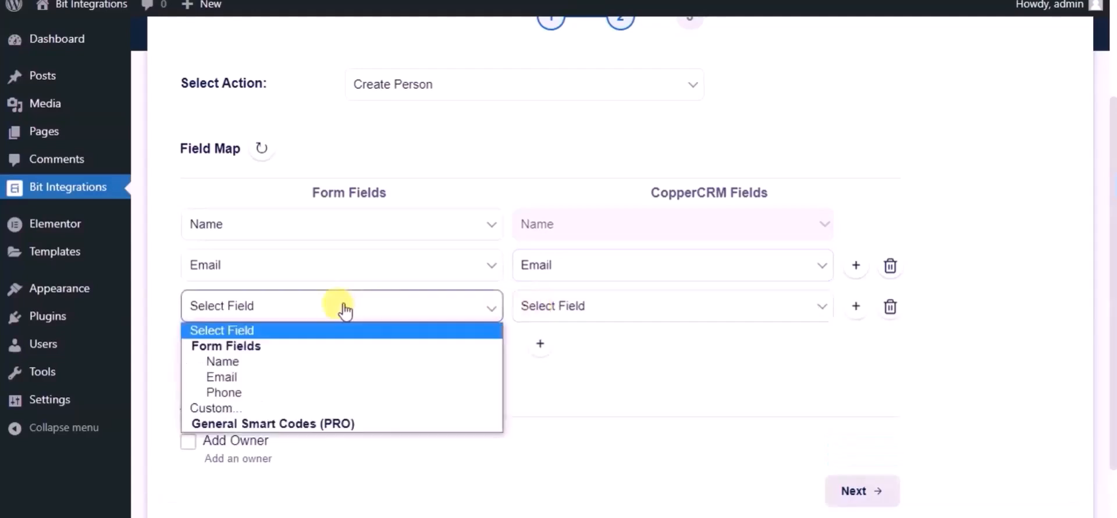
left_click(270, 392)
left_click(562, 305)
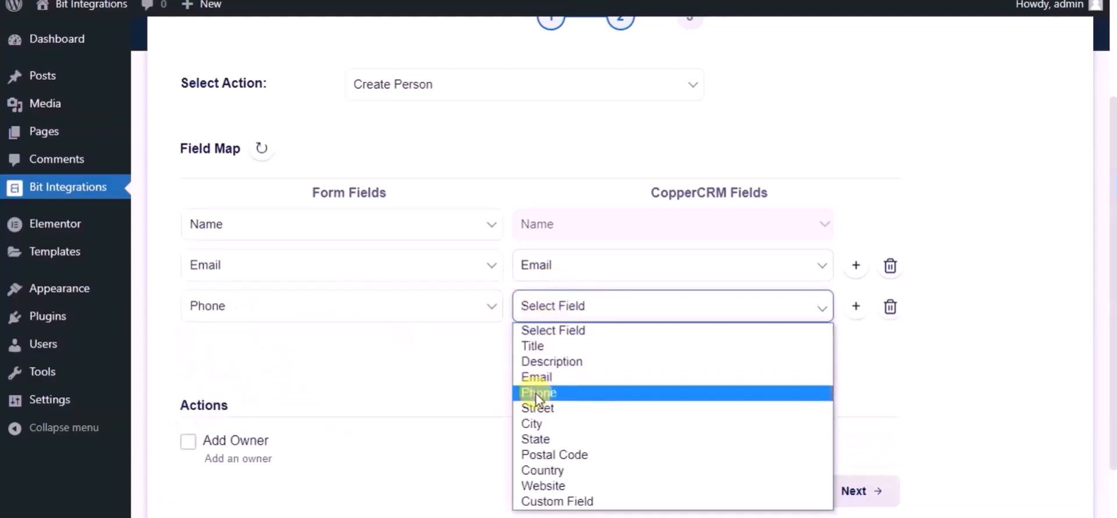
left_click(549, 394)
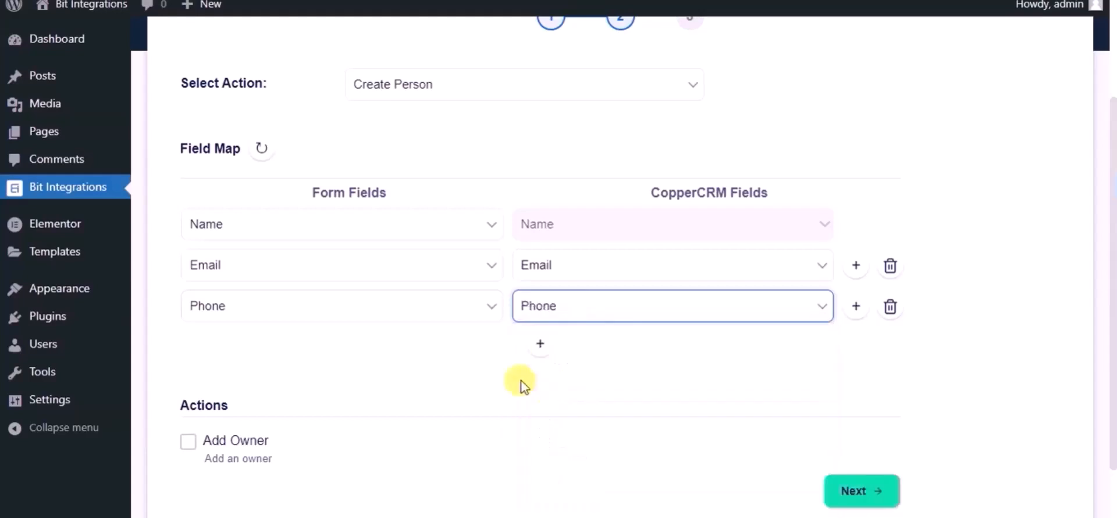
scroll(479, 367, "down", 3)
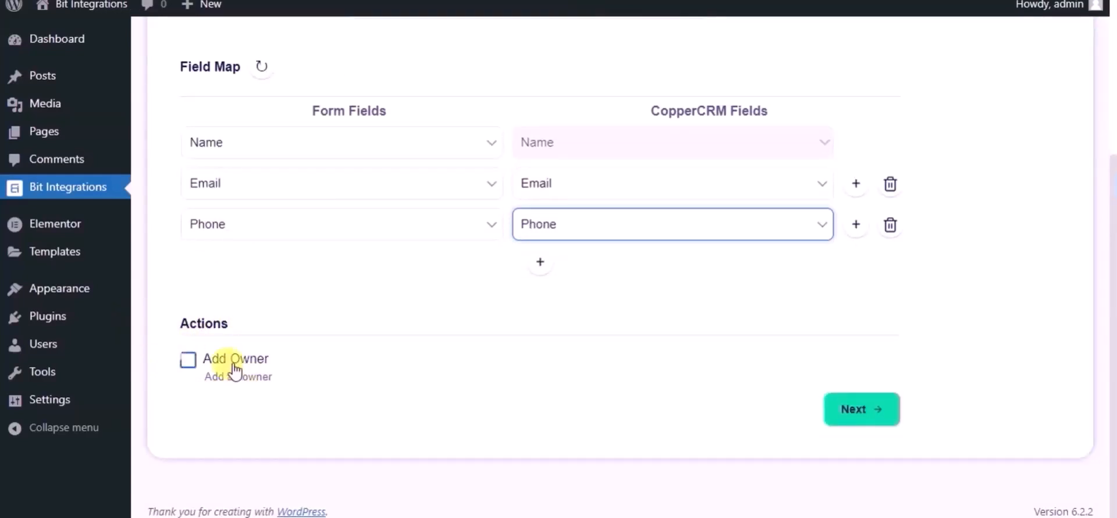
left_click(854, 410)
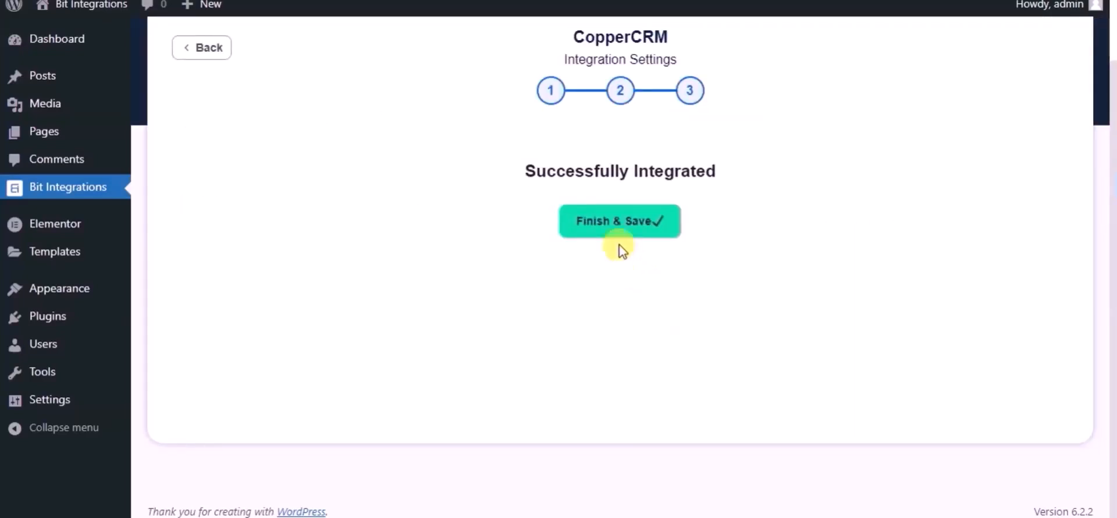
left_click(584, 228)
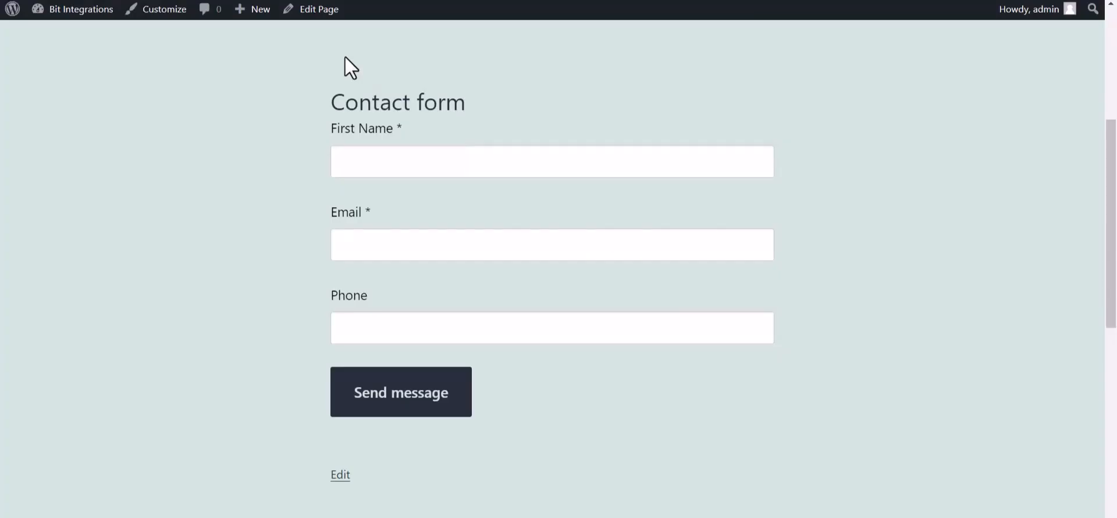
- Submit the Contact form with first name 'Bit Integration', a test email and phone number
left_click(369, 165)
type("Bit Integrations")
left_click(372, 248)
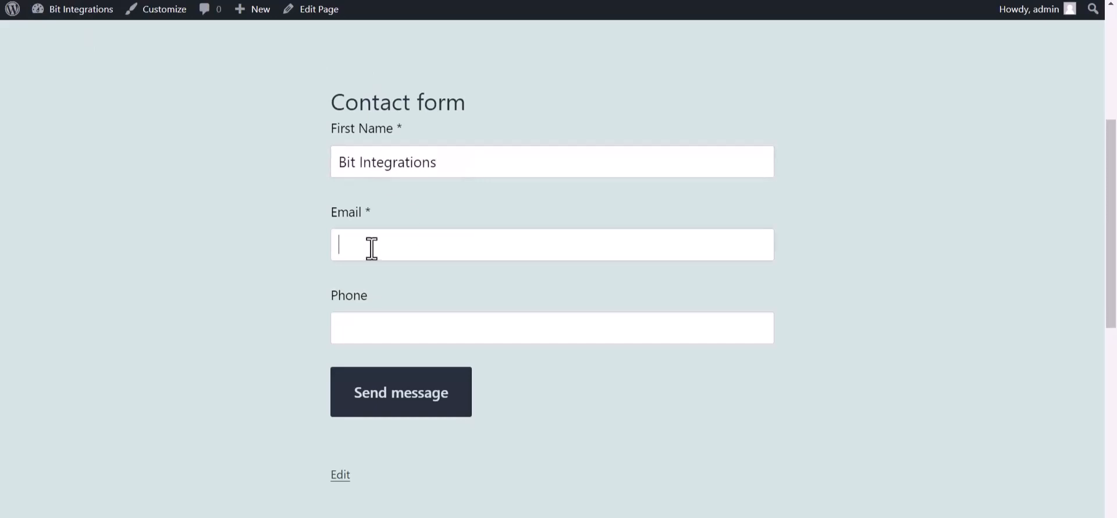
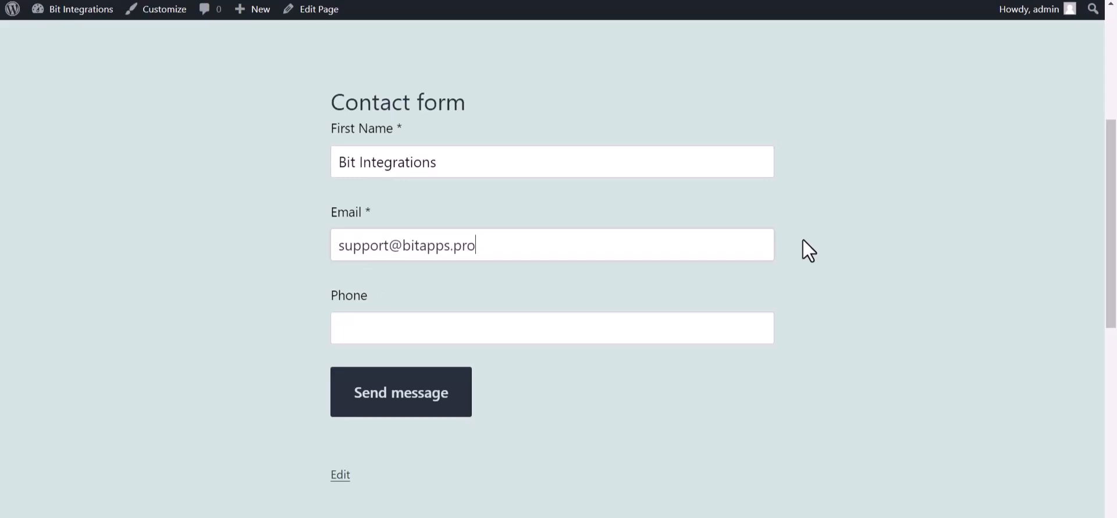
key("ctrl+plus")
left_click(434, 368)
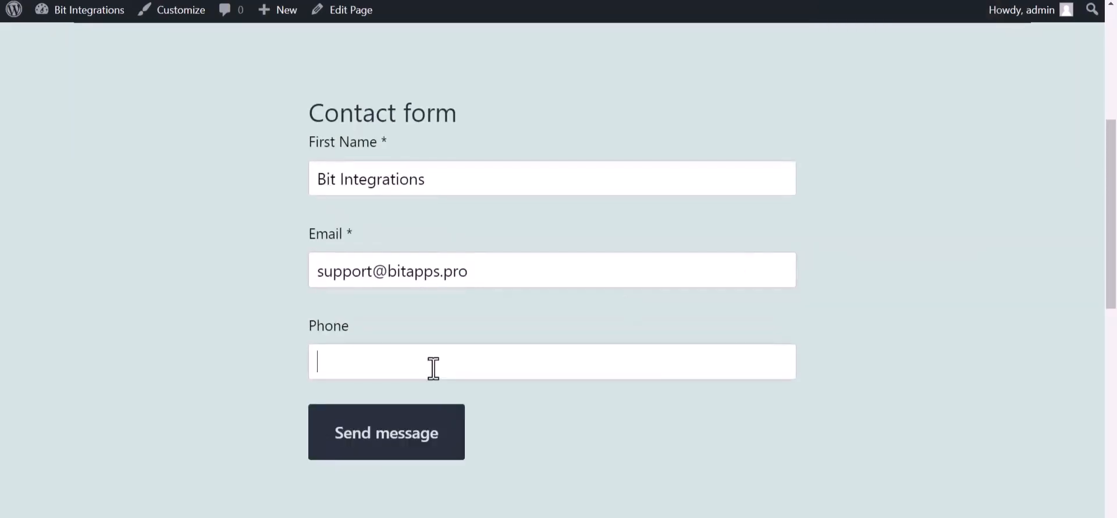
type("444555666")
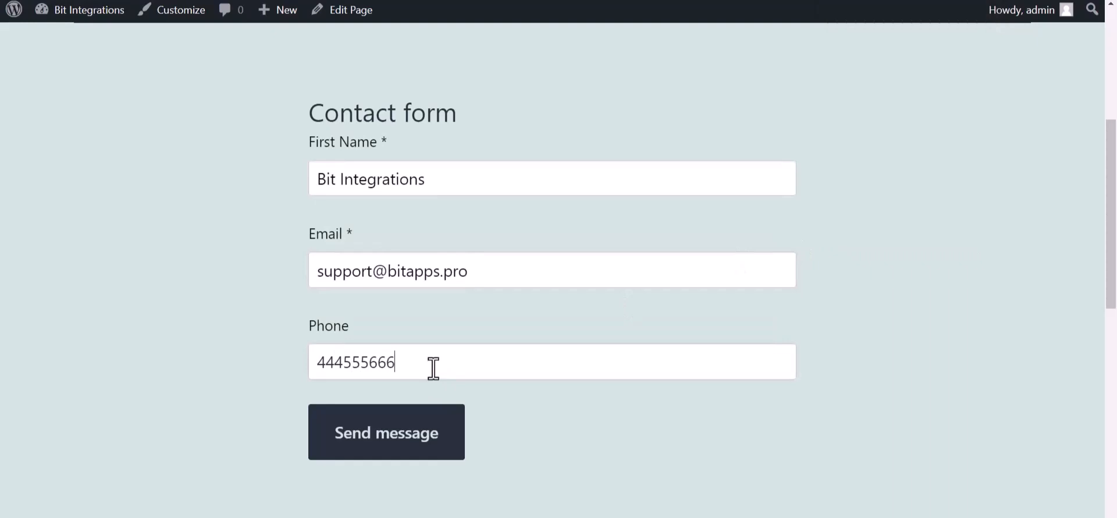
left_click(417, 445)
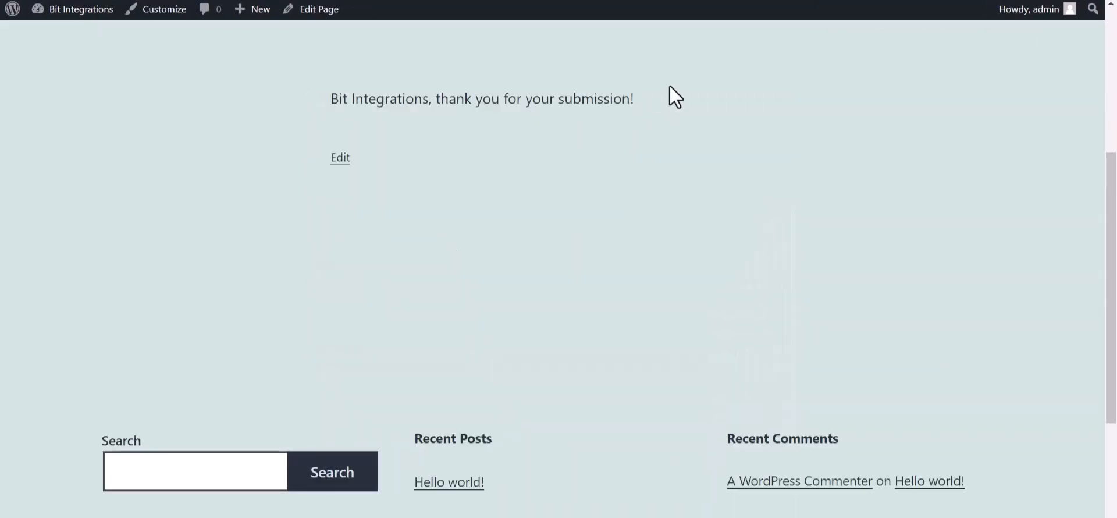
left_click_drag(670, 86, 438, 106)
- Open Copper's People list to confirm the new Bit Integrations contact
left_click(488, 216)
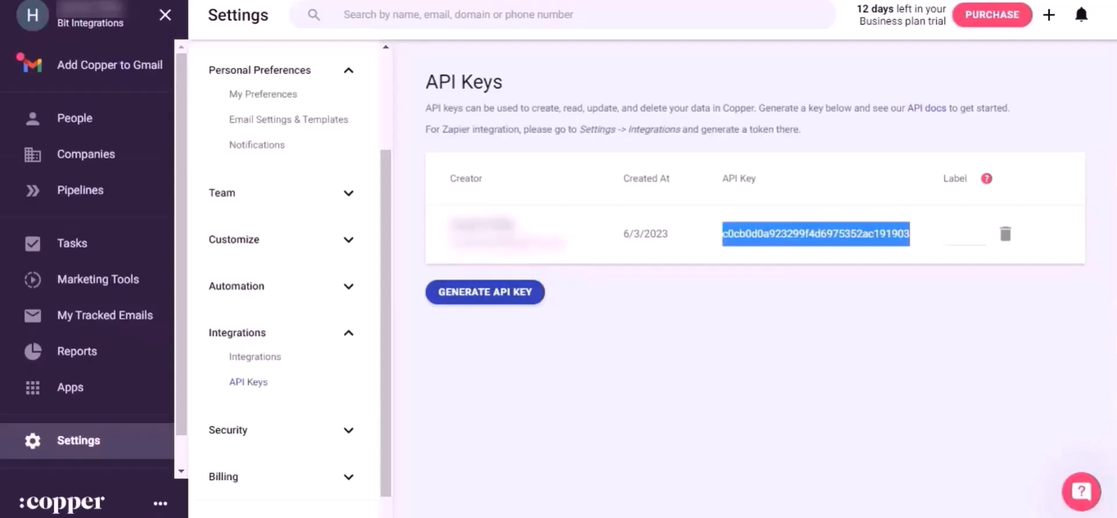
left_click(94, 117)
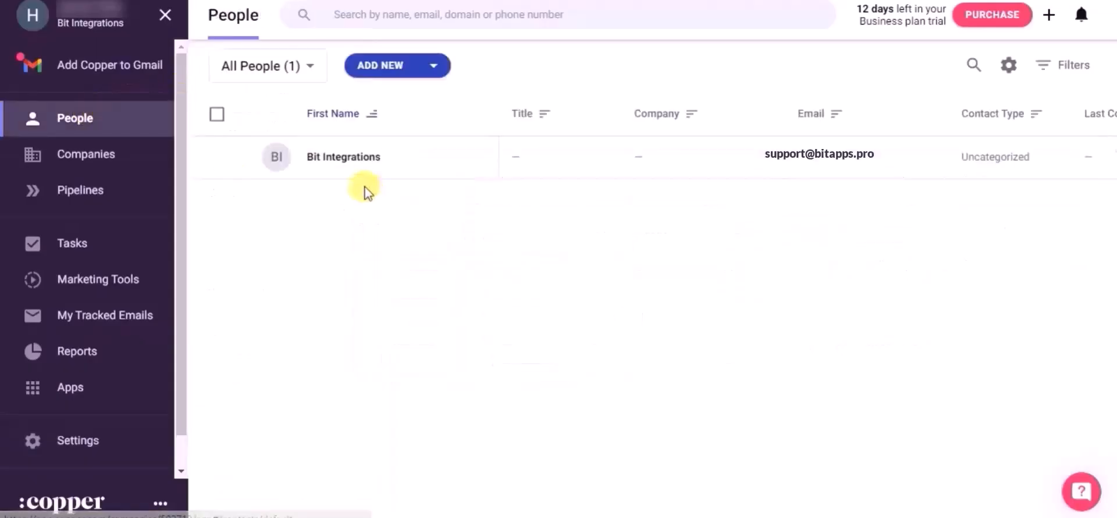